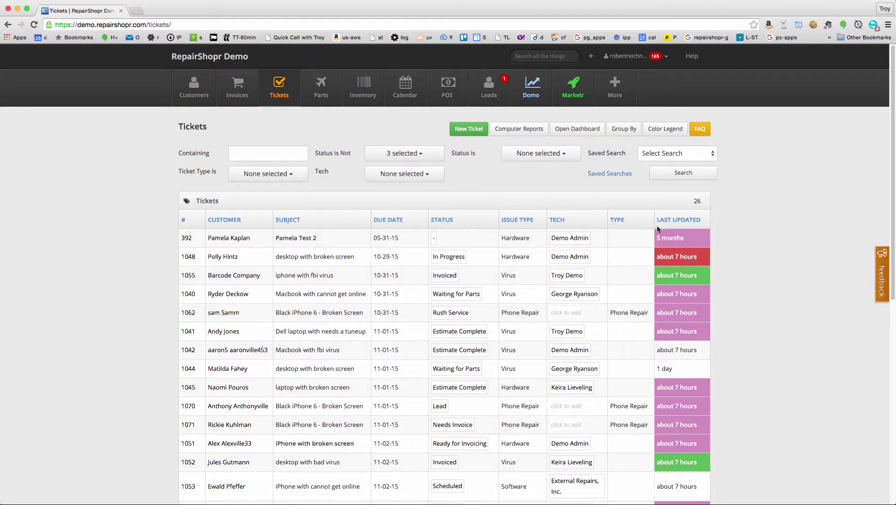
Browse the new dashboard's open-ticket statistics and the 25 colour-coded ticket tiles.
{"action": "scroll", "coordinate": [462, 257], "scroll_direction": "down", "scroll_amount": 2}
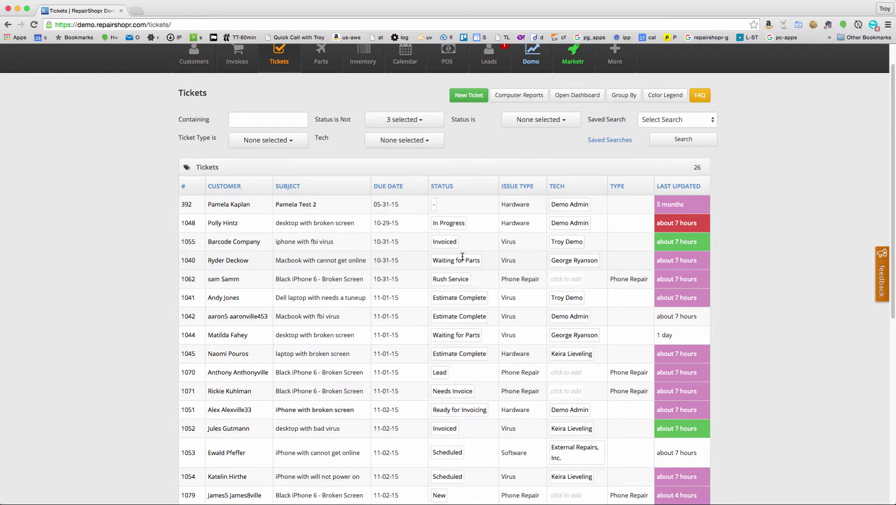
{"action": "scroll", "coordinate": [462, 257], "scroll_direction": "down", "scroll_amount": 1}
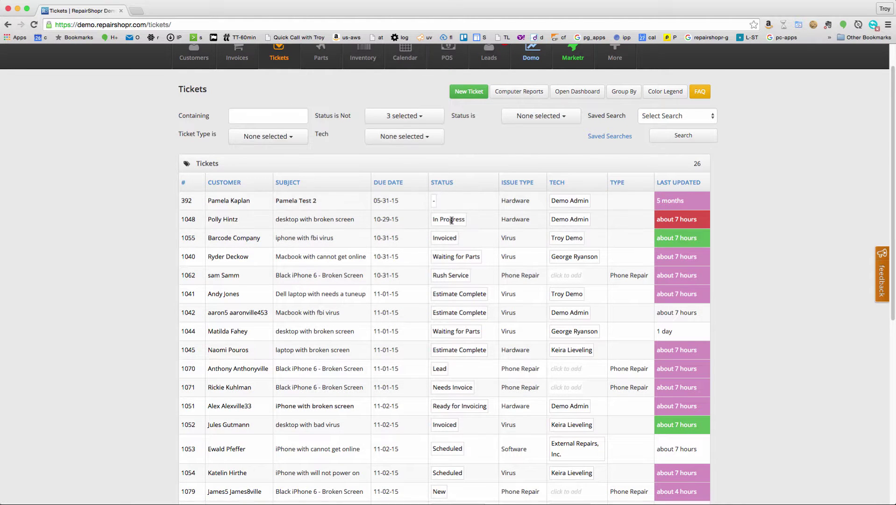
{"action": "scroll", "coordinate": [457, 220], "scroll_direction": "down", "scroll_amount": 2}
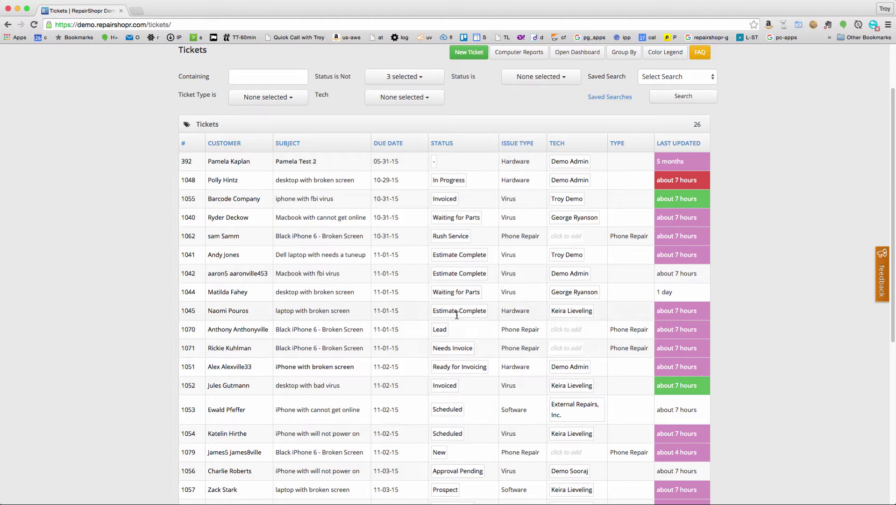
{"action": "scroll", "coordinate": [454, 256], "scroll_direction": "down", "scroll_amount": 1}
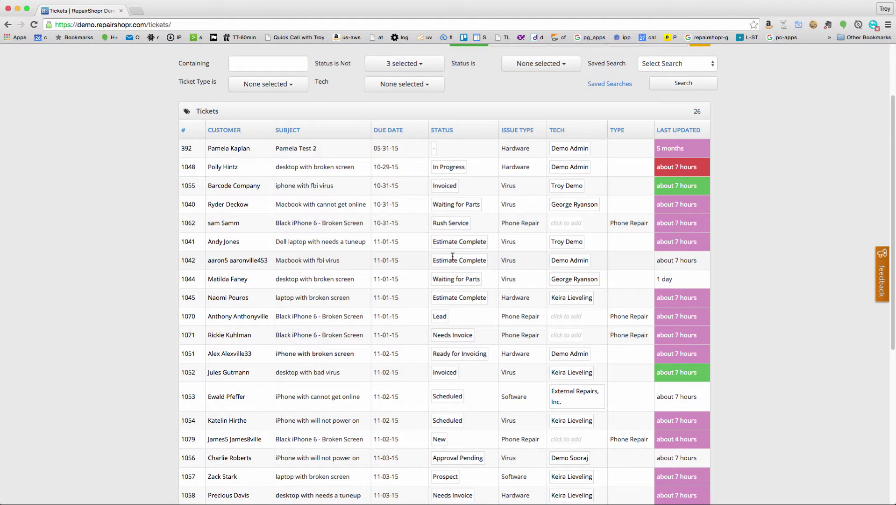
{"action": "scroll", "coordinate": [453, 256], "scroll_direction": "down", "scroll_amount": 1}
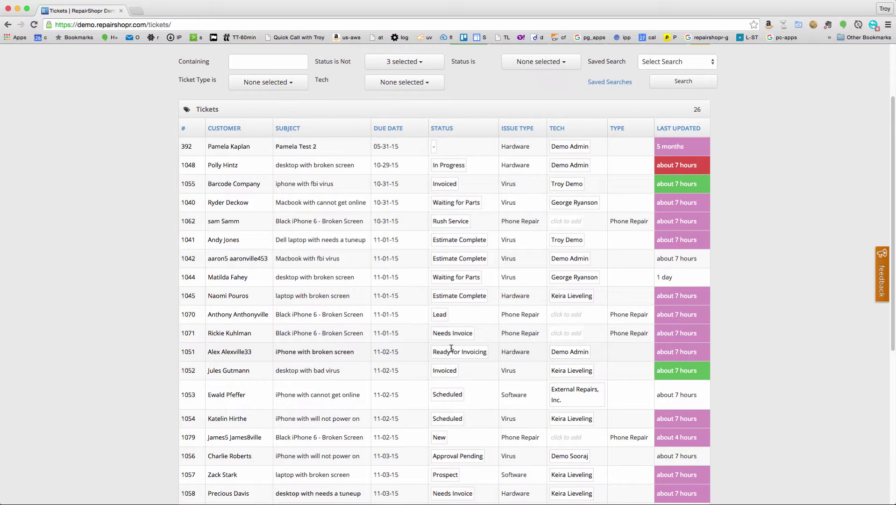
{"action": "scroll", "coordinate": [453, 356], "scroll_direction": "down", "scroll_amount": 3}
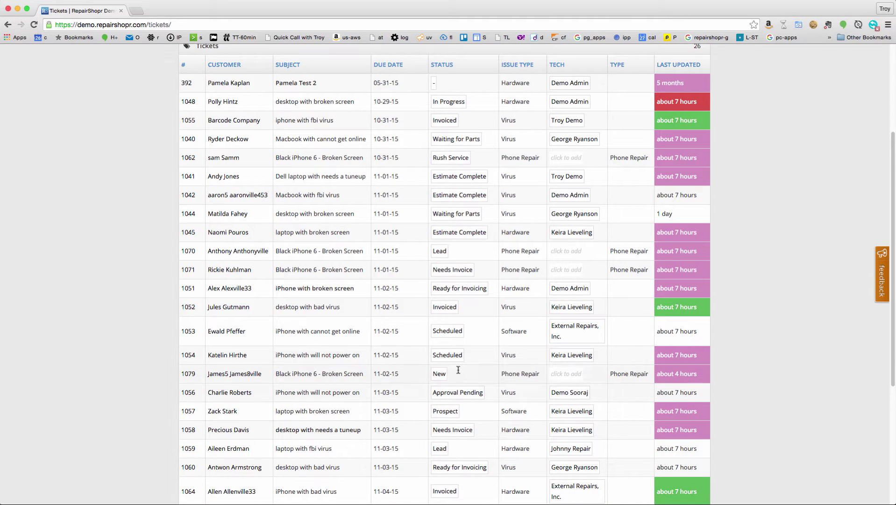
{"action": "scroll", "coordinate": [458, 346], "scroll_direction": "up", "scroll_amount": 1}
{"action": "scroll", "coordinate": [454, 201], "scroll_direction": "up", "scroll_amount": 2}
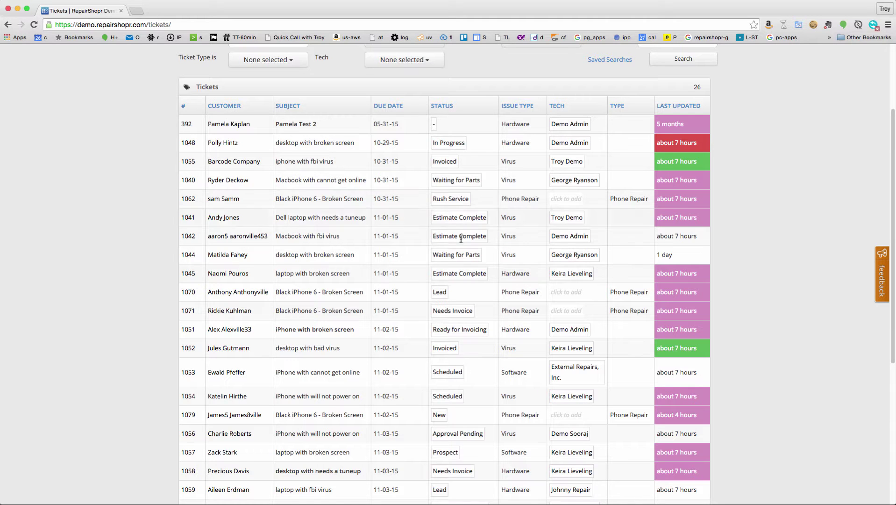
{"action": "scroll", "coordinate": [477, 280], "scroll_direction": "up", "scroll_amount": 4}
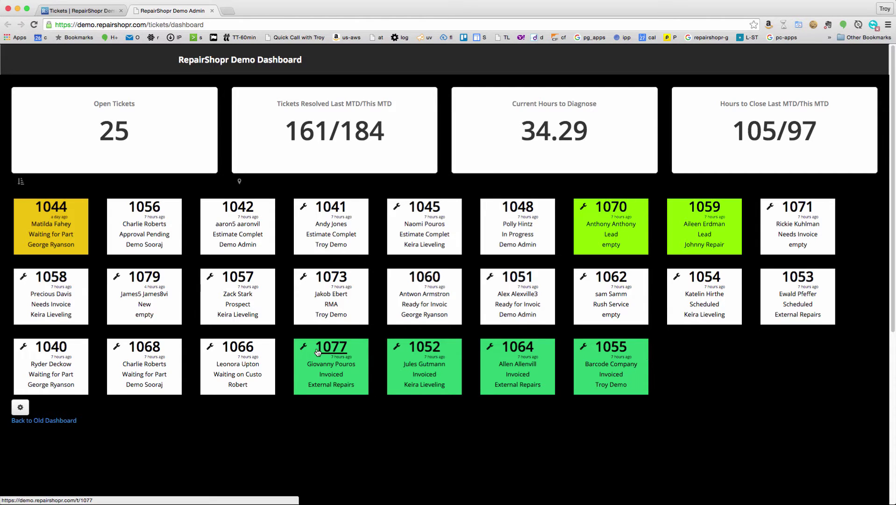
{"action": "left_click_drag", "start_coordinate": [297, 346], "coordinate": [627, 334]}
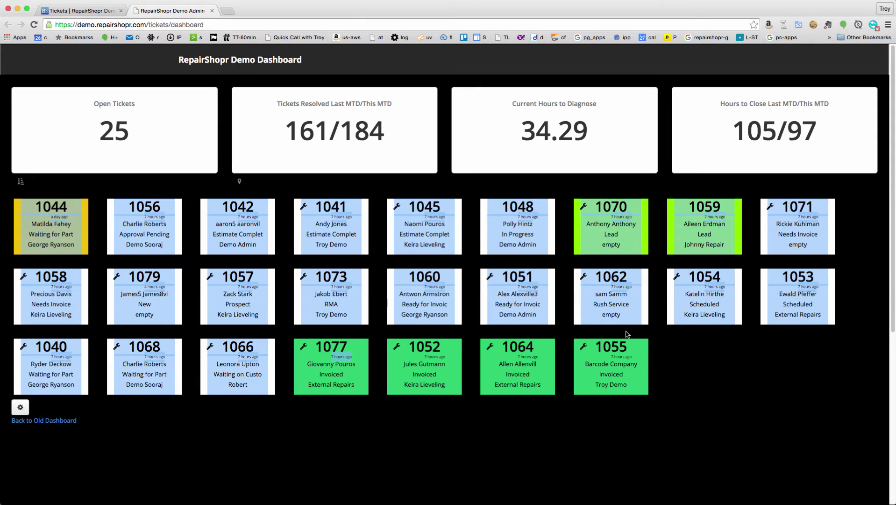
Try the tile sort and location filter options, then highlight ticket 1056's Approval Pending status.
{"action": "left_click", "coordinate": [703, 360]}
{"action": "left_click", "coordinate": [20, 182]}
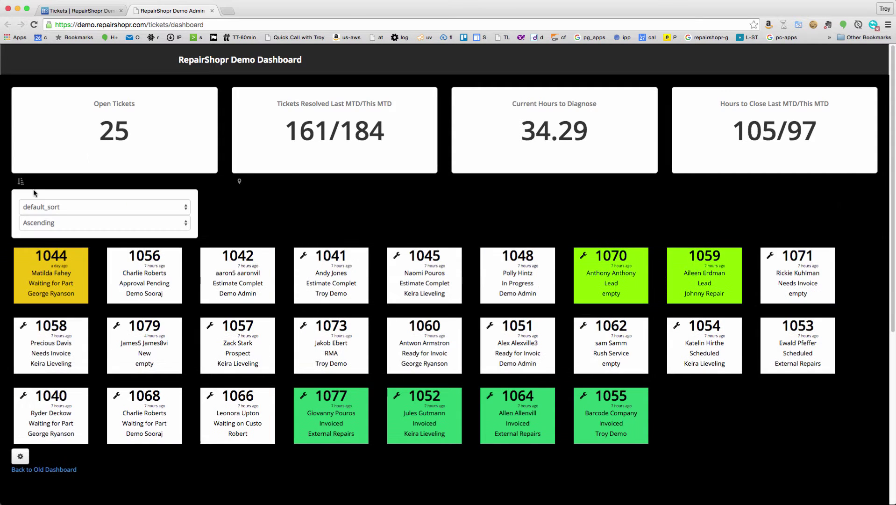
{"action": "left_click", "coordinate": [21, 182]}
{"action": "left_click", "coordinate": [20, 182]}
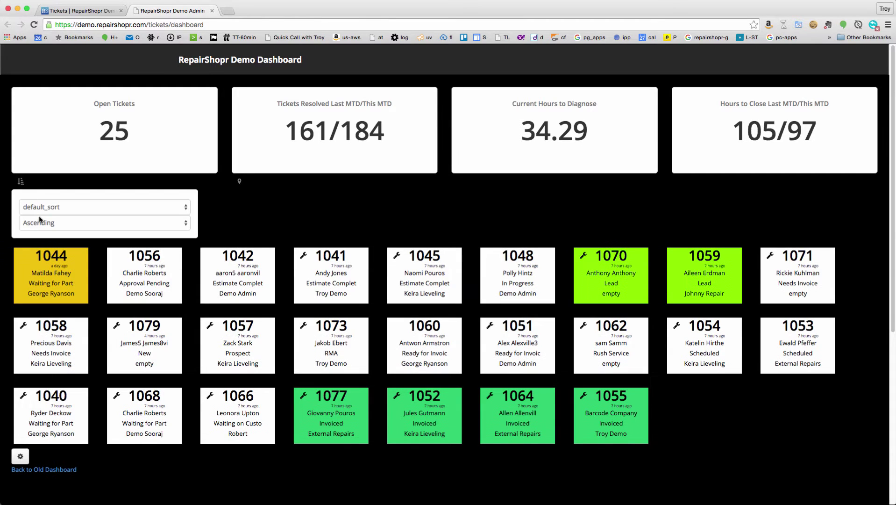
{"action": "left_click", "coordinate": [21, 182]}
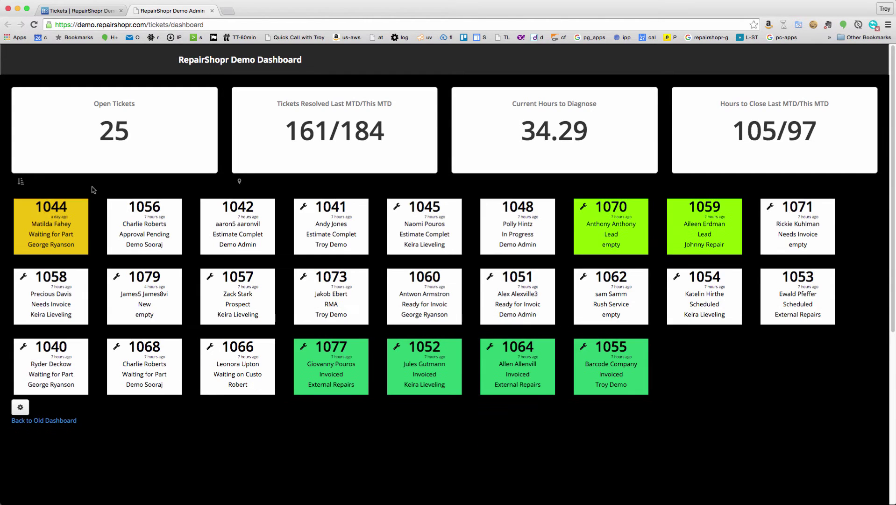
{"action": "left_click", "coordinate": [239, 186]}
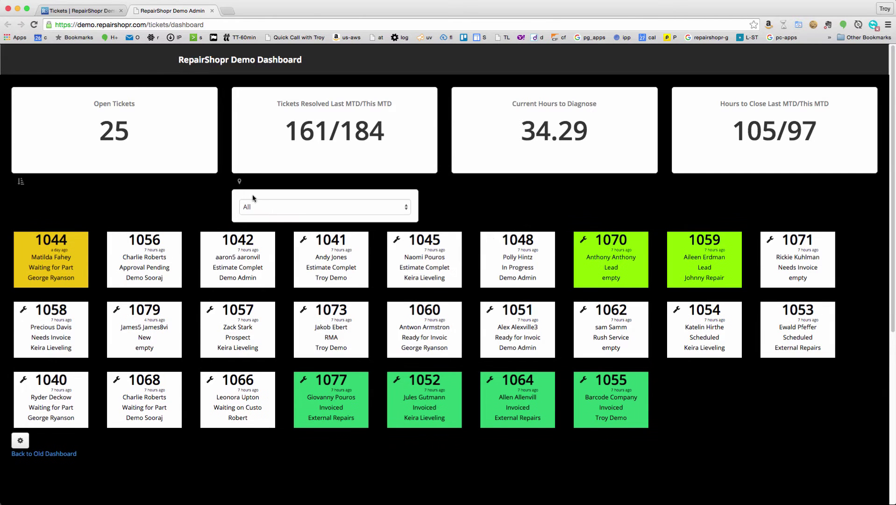
{"action": "left_click", "coordinate": [238, 182]}
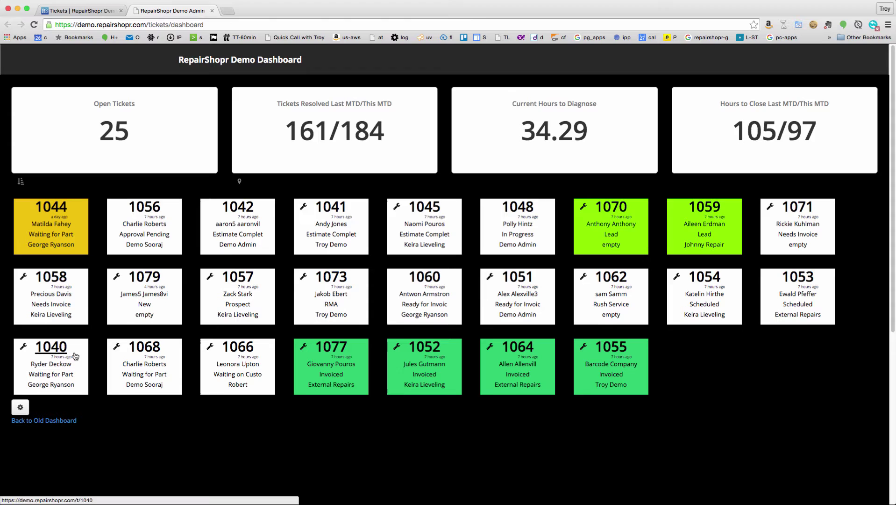
{"action": "scroll", "coordinate": [74, 356], "scroll_direction": "down", "scroll_amount": 1}
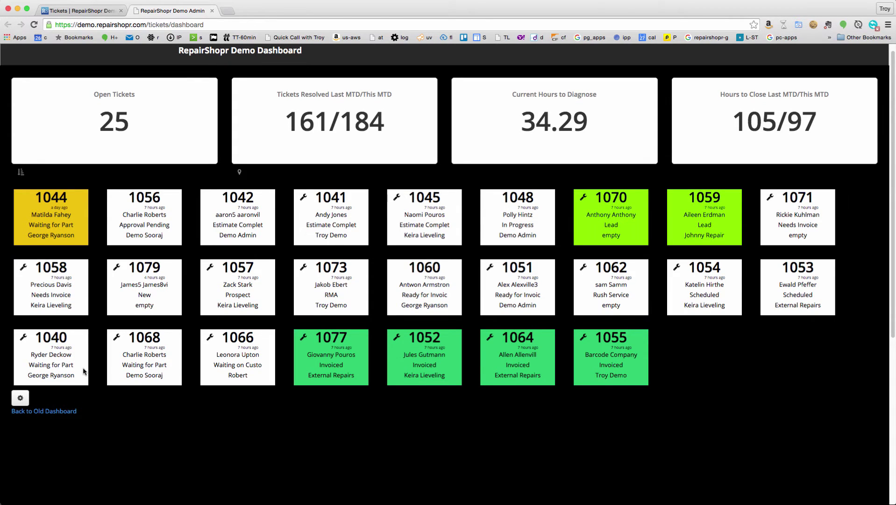
{"action": "left_click_drag", "start_coordinate": [121, 225], "coordinate": [166, 225]}
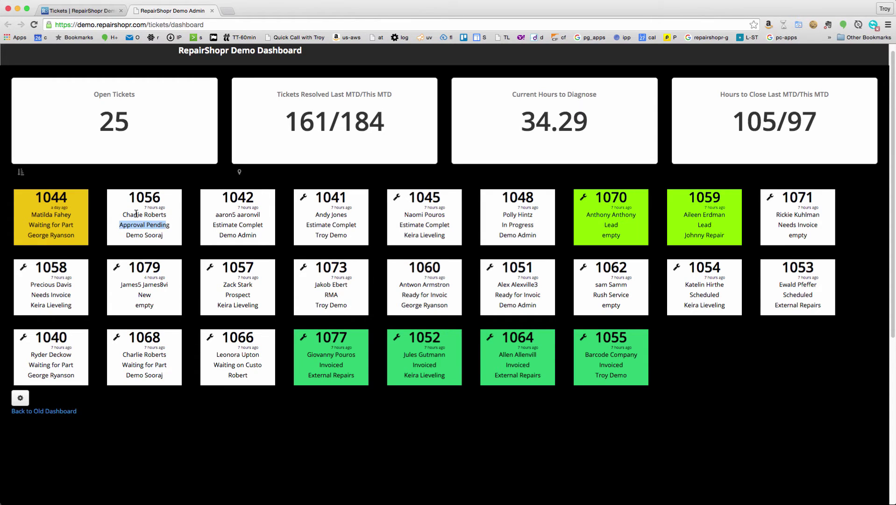
Open the dashboard colour timing settings and select the 48 Hours until Red and Hours until Yellow values.
{"action": "left_click", "coordinate": [20, 398]}
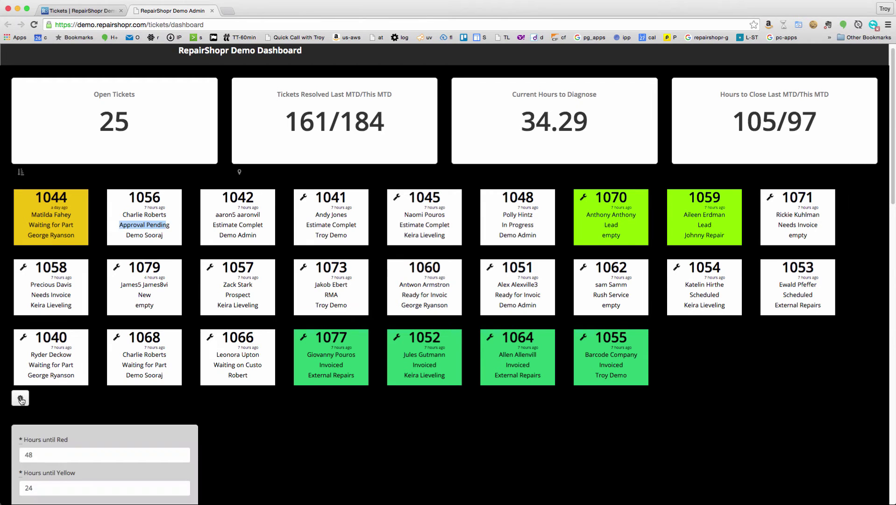
{"action": "scroll", "coordinate": [32, 375], "scroll_direction": "down", "scroll_amount": 1}
{"action": "scroll", "coordinate": [32, 376], "scroll_direction": "down", "scroll_amount": 3}
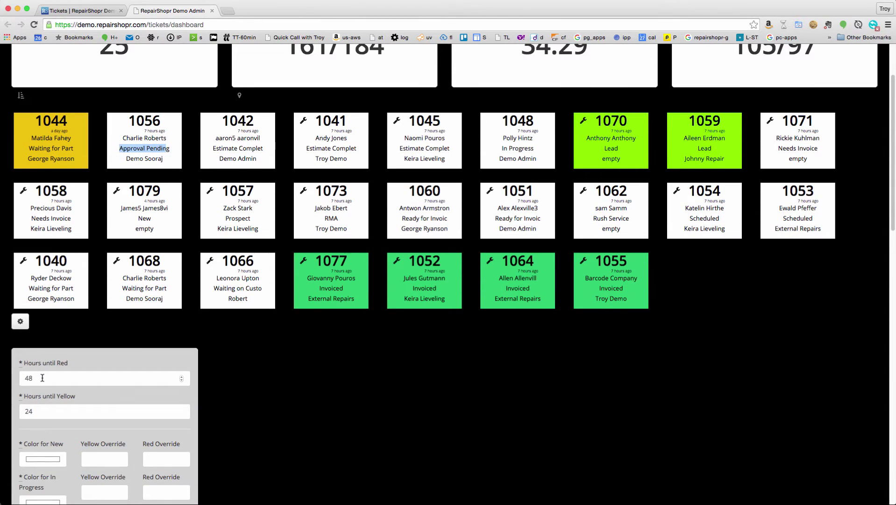
{"action": "left_click", "coordinate": [31, 376]}
{"action": "double_click", "coordinate": [31, 377]}
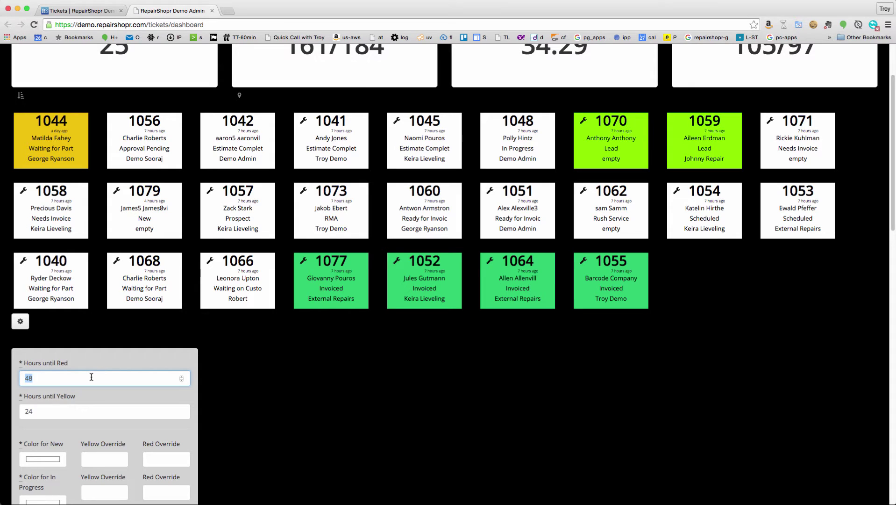
{"action": "left_click_drag", "start_coordinate": [41, 410], "coordinate": [14, 410]}
Give Color for Rush Service a 1-hour Red Override so ticket 1062 turns red.
{"action": "scroll", "coordinate": [41, 405], "scroll_direction": "down", "scroll_amount": 5}
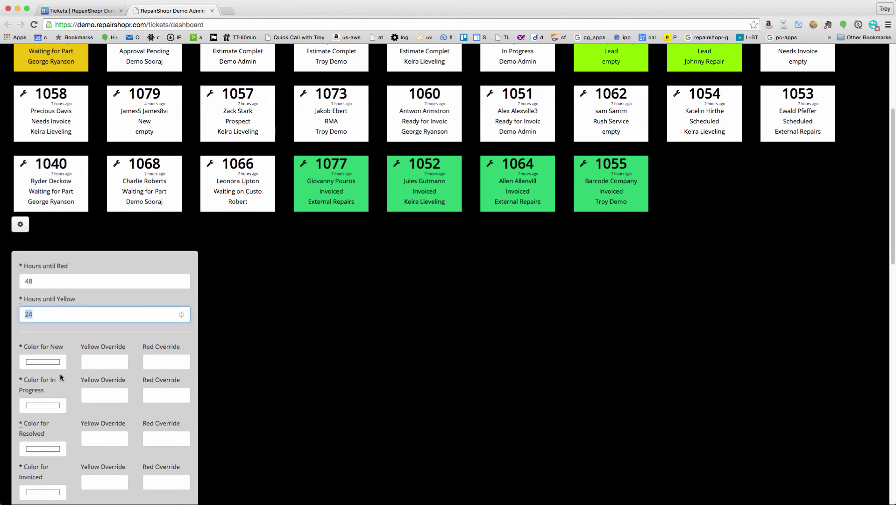
{"action": "scroll", "coordinate": [52, 363], "scroll_direction": "down", "scroll_amount": 6}
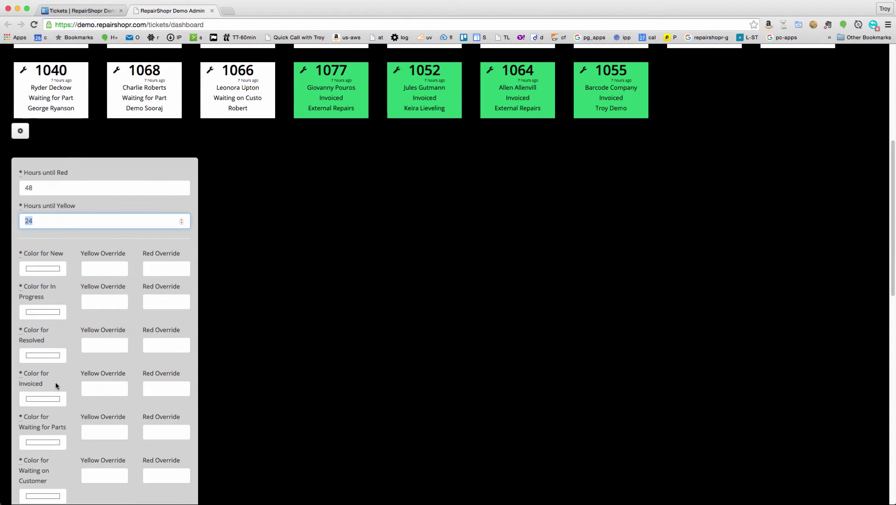
{"action": "scroll", "coordinate": [46, 385], "scroll_direction": "down", "scroll_amount": 6}
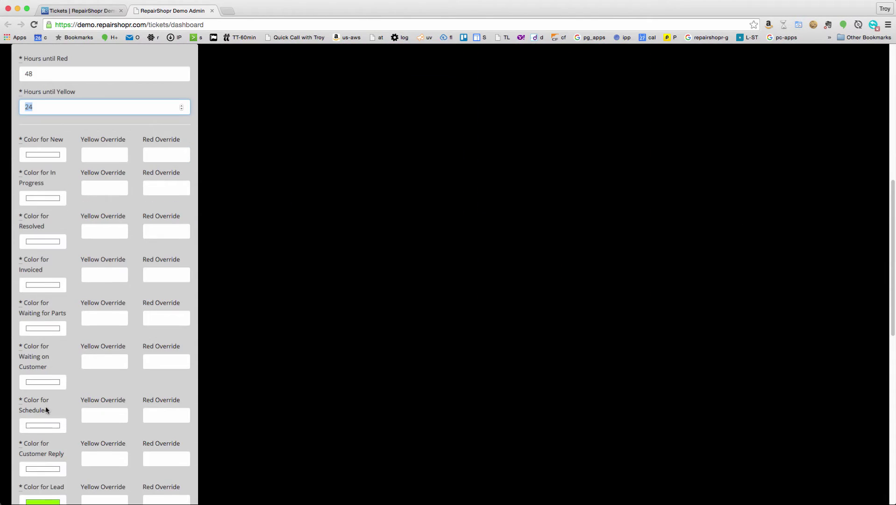
{"action": "scroll", "coordinate": [46, 416], "scroll_direction": "down", "scroll_amount": 5}
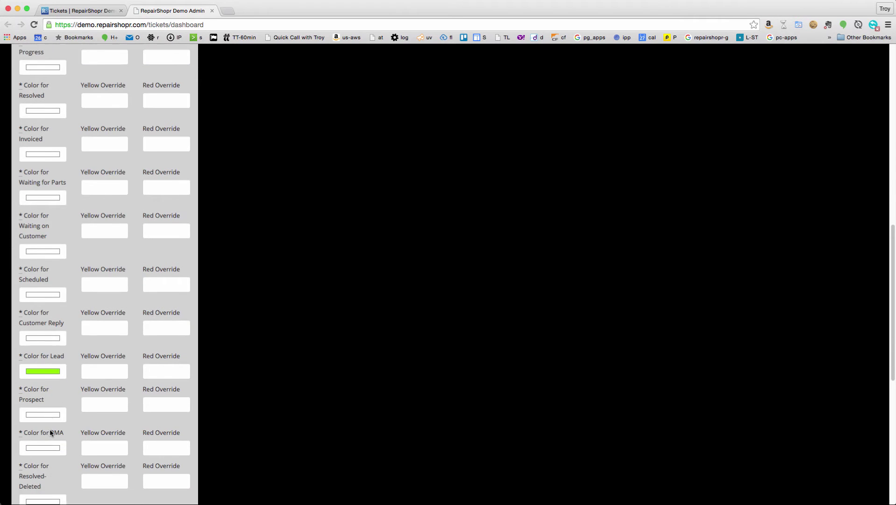
{"action": "scroll", "coordinate": [51, 442], "scroll_direction": "down", "scroll_amount": 5}
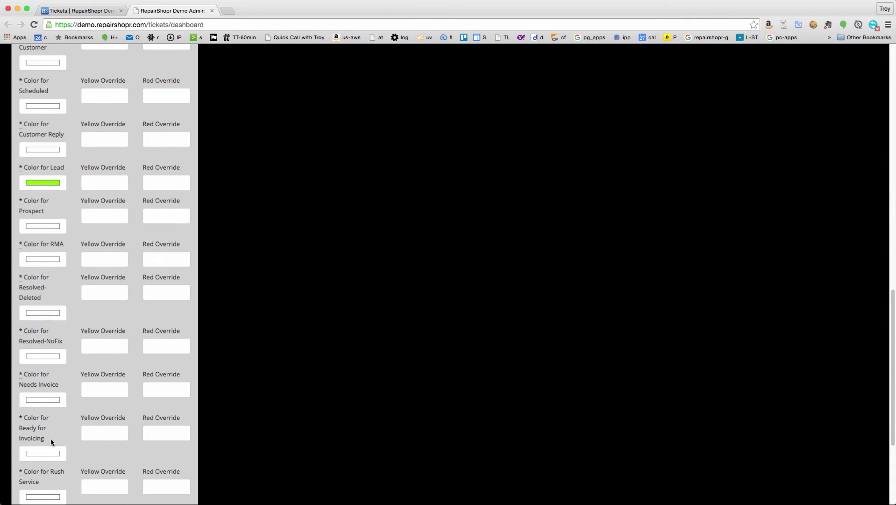
{"action": "scroll", "coordinate": [44, 455], "scroll_direction": "down", "scroll_amount": 2}
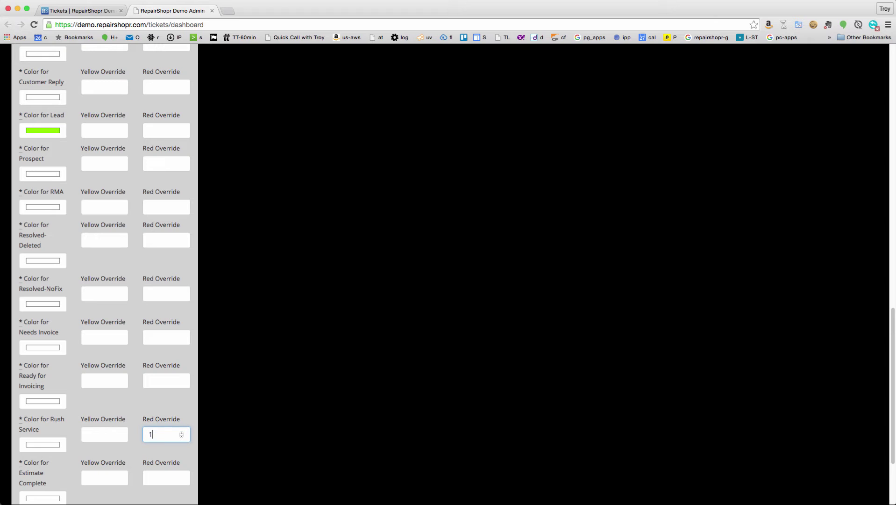
{"action": "scroll", "coordinate": [152, 404], "scroll_direction": "up", "scroll_amount": 15}
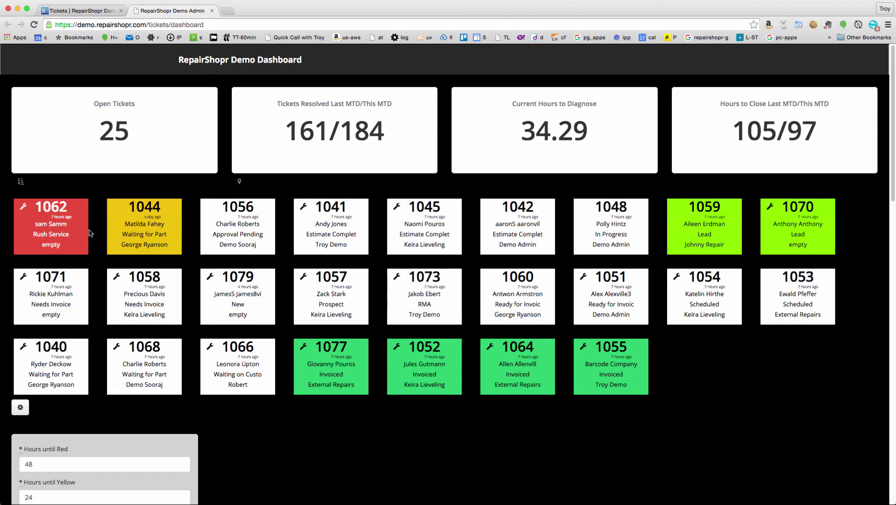
Set Ready for Invoicing's Red Override to 999 and Yellow Override to 1 hour.
{"action": "scroll", "coordinate": [72, 226], "scroll_direction": "down", "scroll_amount": 5}
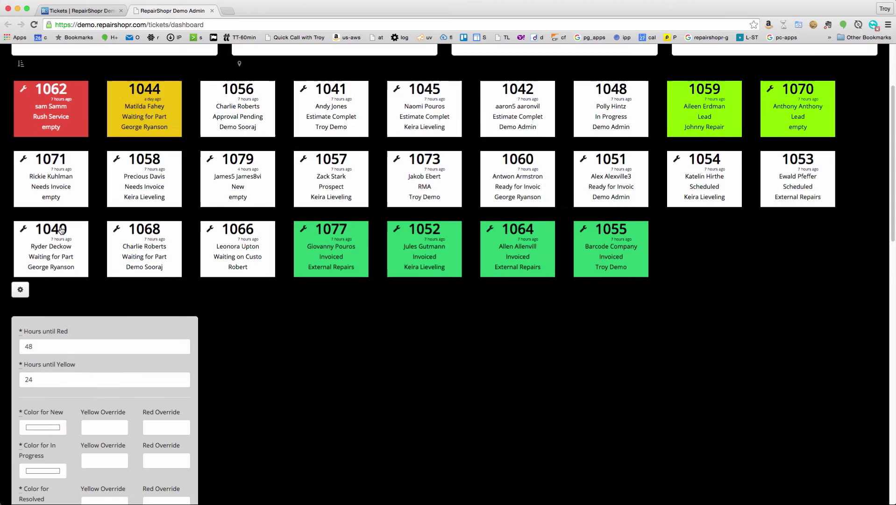
{"action": "scroll", "coordinate": [71, 231], "scroll_direction": "up", "scroll_amount": 5}
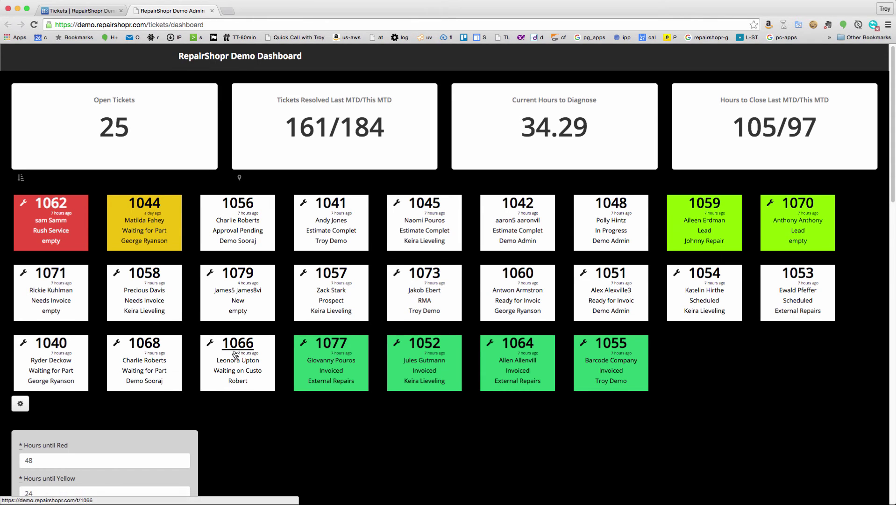
{"action": "scroll", "coordinate": [236, 353], "scroll_direction": "down", "scroll_amount": 5}
{"action": "scroll", "coordinate": [236, 354], "scroll_direction": "down", "scroll_amount": 1}
{"action": "scroll", "coordinate": [236, 353], "scroll_direction": "down", "scroll_amount": 3}
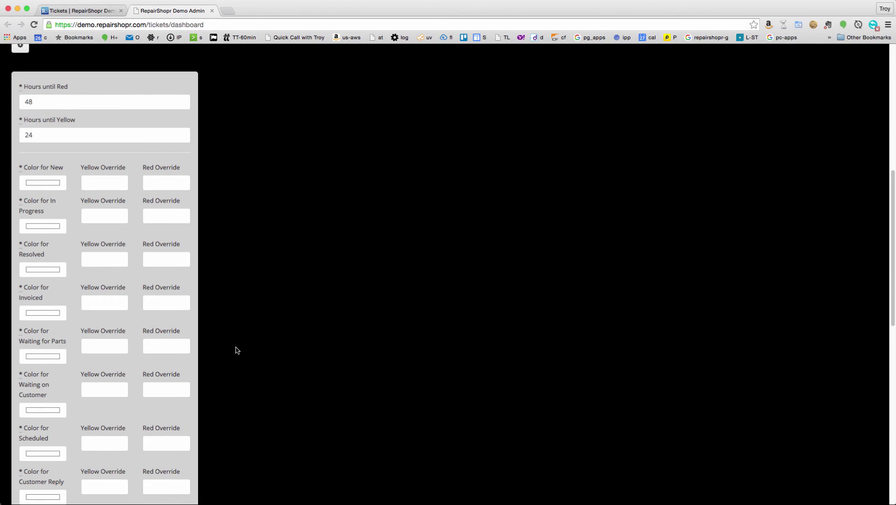
{"action": "scroll", "coordinate": [236, 351], "scroll_direction": "down", "scroll_amount": 8}
{"action": "scroll", "coordinate": [236, 350], "scroll_direction": "down", "scroll_amount": 3}
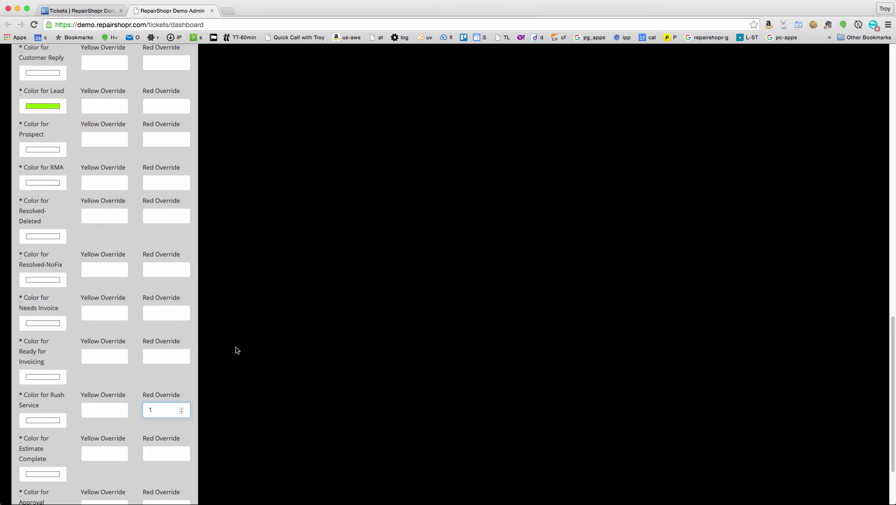
{"action": "left_click", "coordinate": [155, 357]}
{"action": "type", "text": "999"}
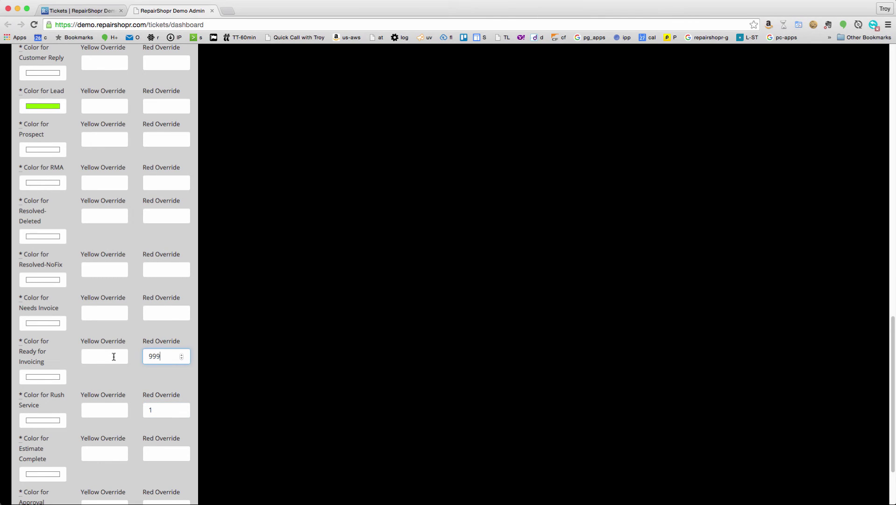
{"action": "left_click", "coordinate": [95, 357]}
{"action": "type", "text": "1"}
{"action": "scroll", "coordinate": [98, 353], "scroll_direction": "up", "scroll_amount": 15}
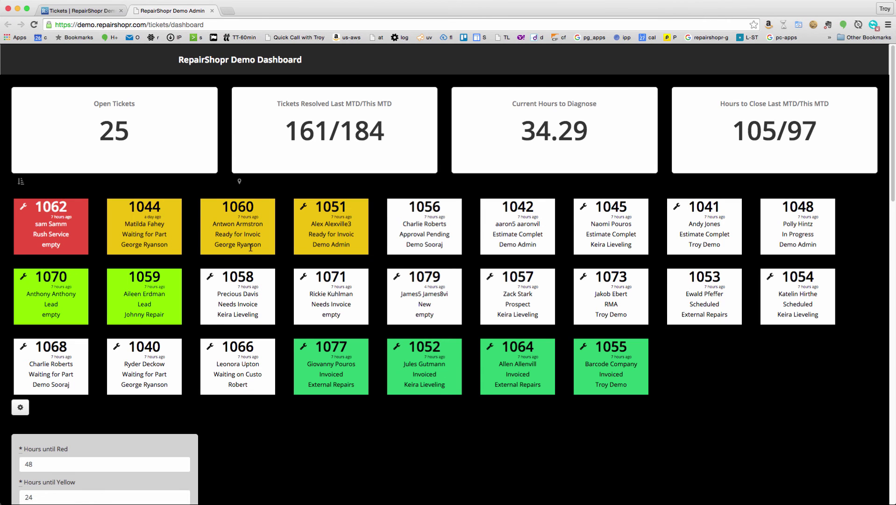
Save the dashboard colour settings and hide the settings panel.
{"action": "scroll", "coordinate": [236, 276], "scroll_direction": "down", "scroll_amount": 7}
{"action": "scroll", "coordinate": [238, 281], "scroll_direction": "down", "scroll_amount": 12}
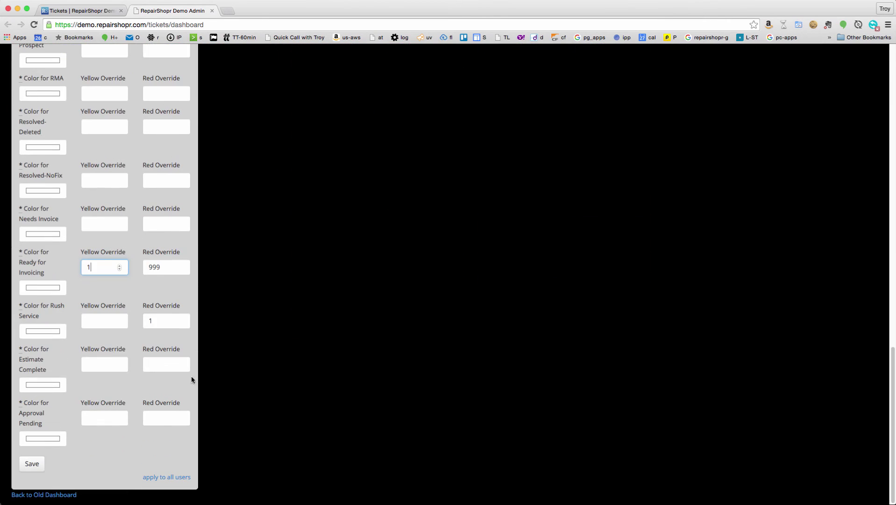
{"action": "left_click", "coordinate": [31, 465]}
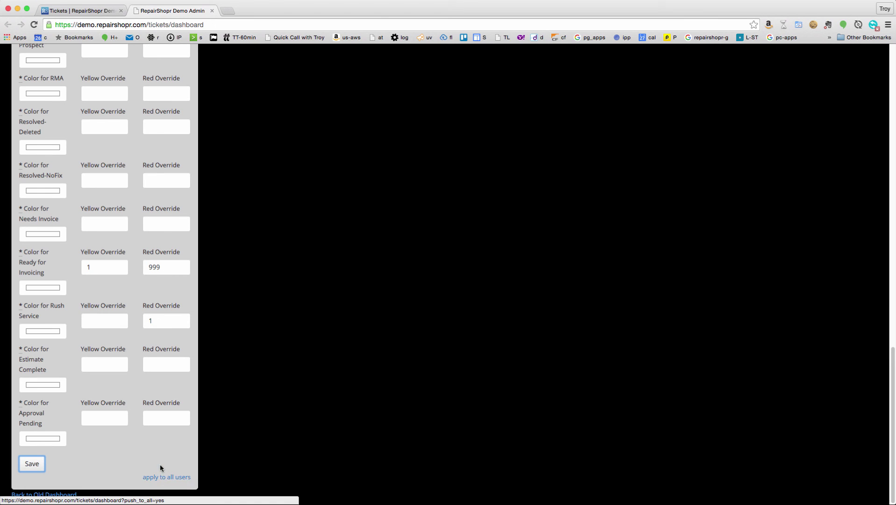
{"action": "scroll", "coordinate": [147, 427], "scroll_direction": "up", "scroll_amount": 20}
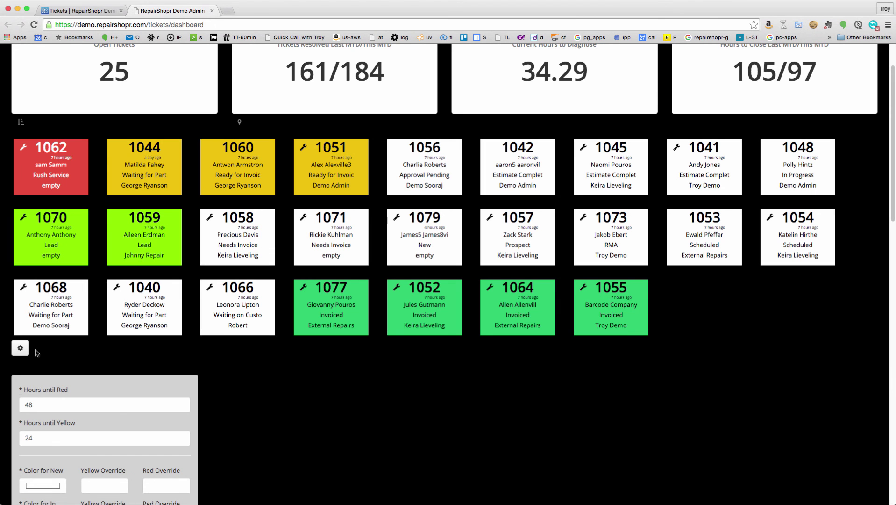
{"action": "left_click", "coordinate": [21, 348]}
{"action": "scroll", "coordinate": [453, 247], "scroll_direction": "up", "scroll_amount": 3}
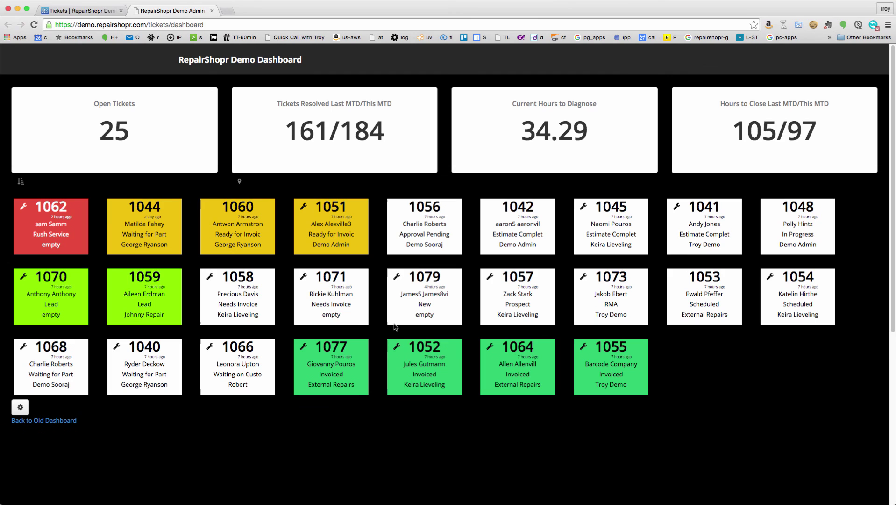